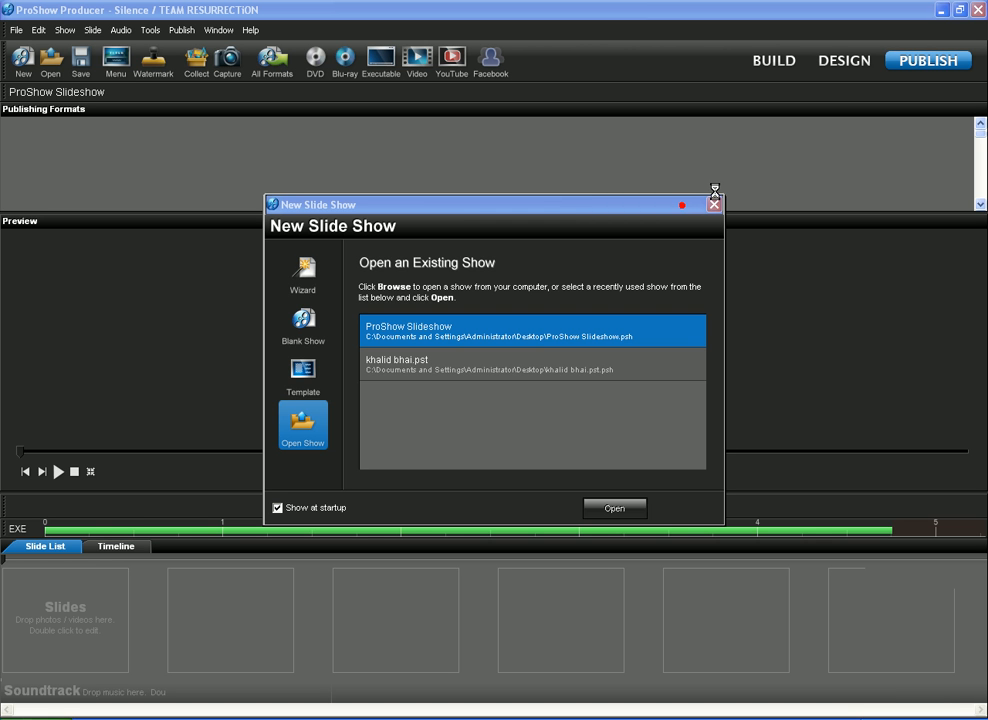
# - Close the New Slide Show startup window without opening any show
pyautogui.click(714, 203)
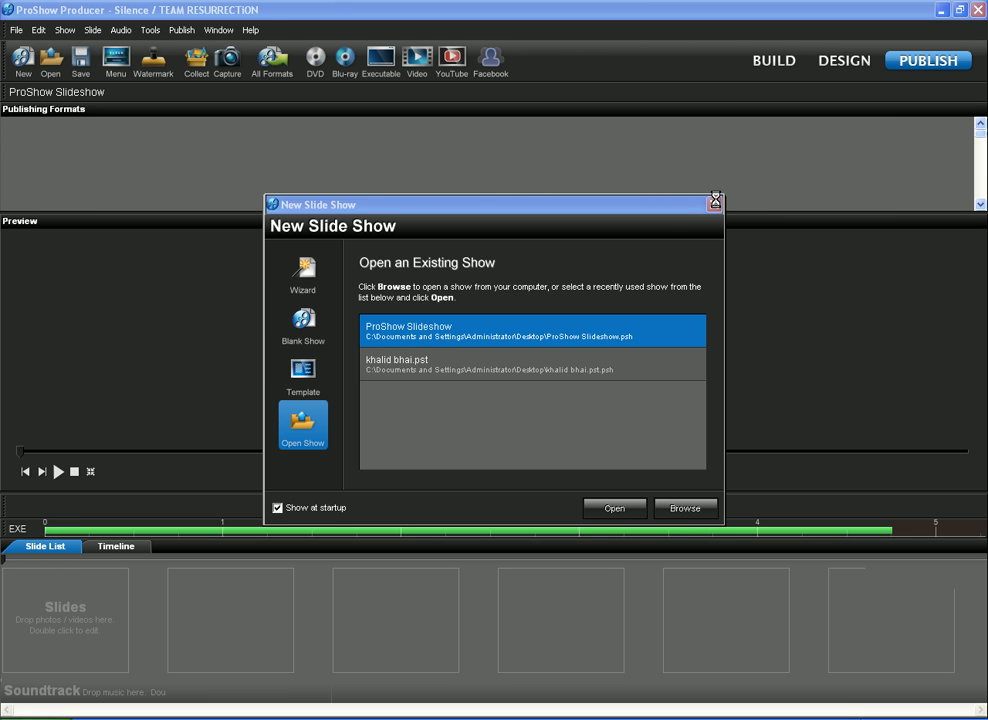
# - Switch to the Build workspace and show the slideshow as a timeline
pyautogui.click(781, 62)
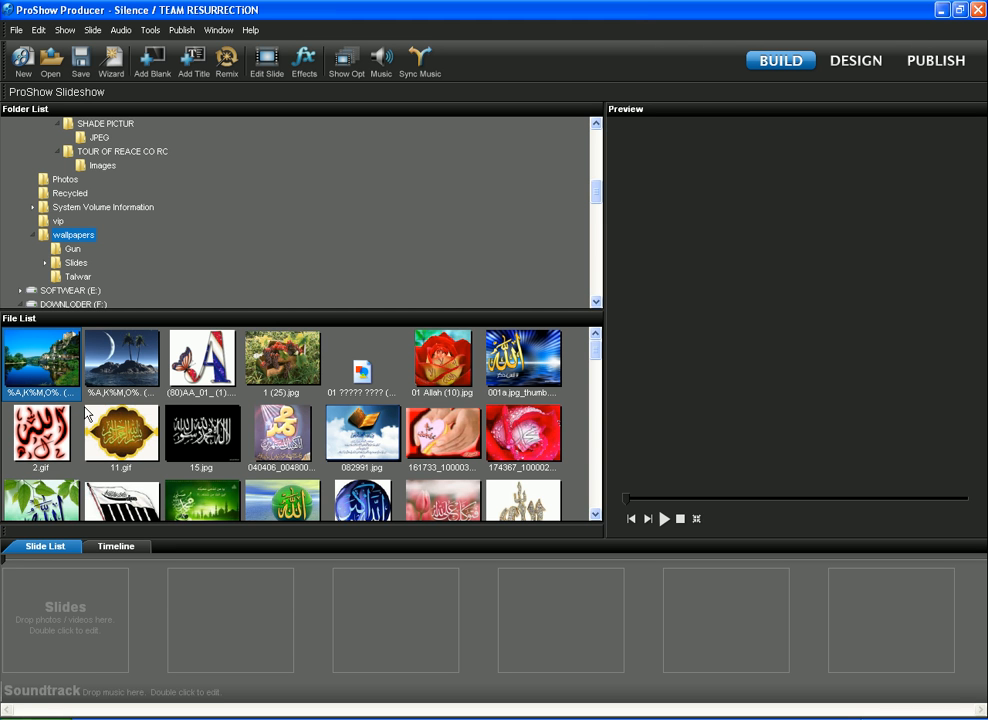
pyautogui.click(112, 546)
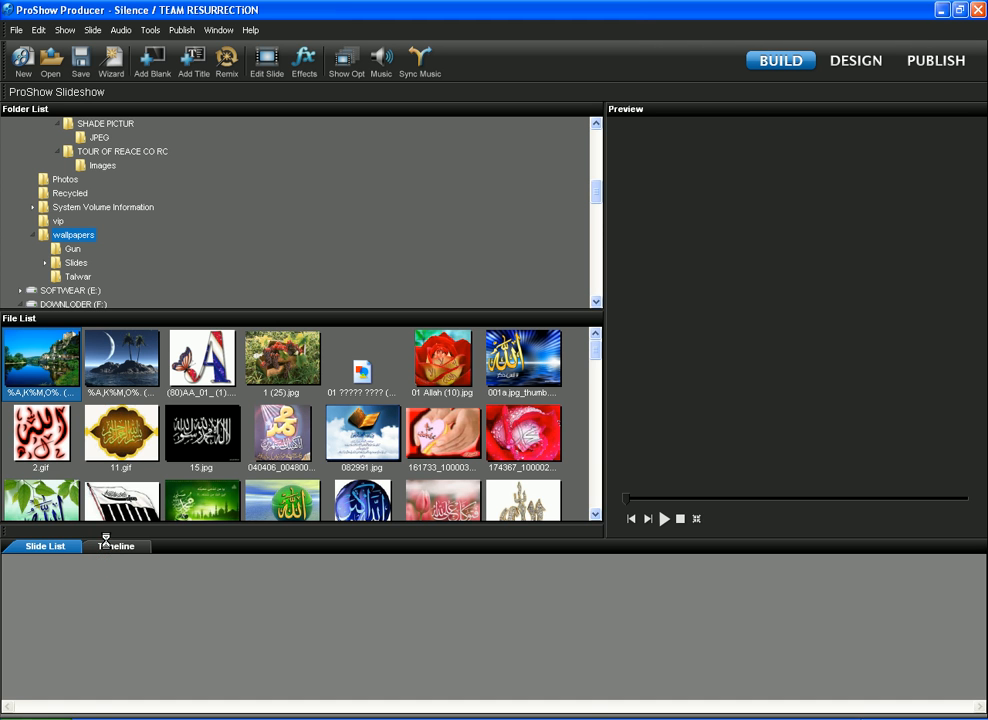
# - Switch the empty slide list to Timeline view and try the Open toolbar button
pyautogui.click(108, 545)
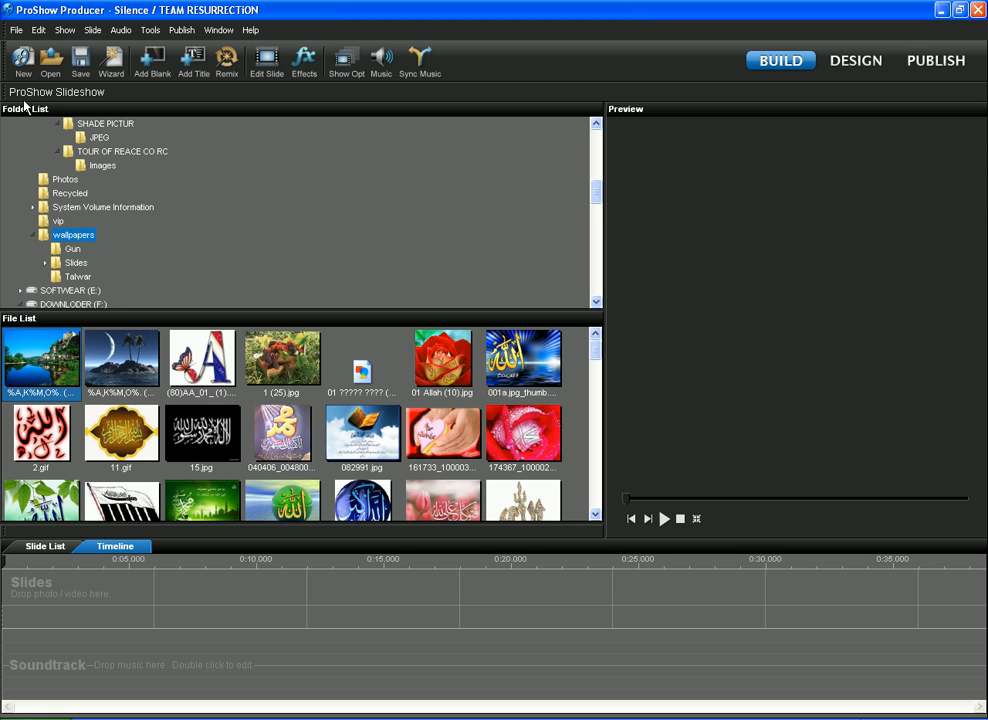
pyautogui.click(55, 75)
pyautogui.moveTo(121, 92)
# - Drag the 14 calligraphy wallpaper thumbnails into the slide list as 3-second slides
pyautogui.moveTo(571, 415); pyautogui.dragTo(55, 458)
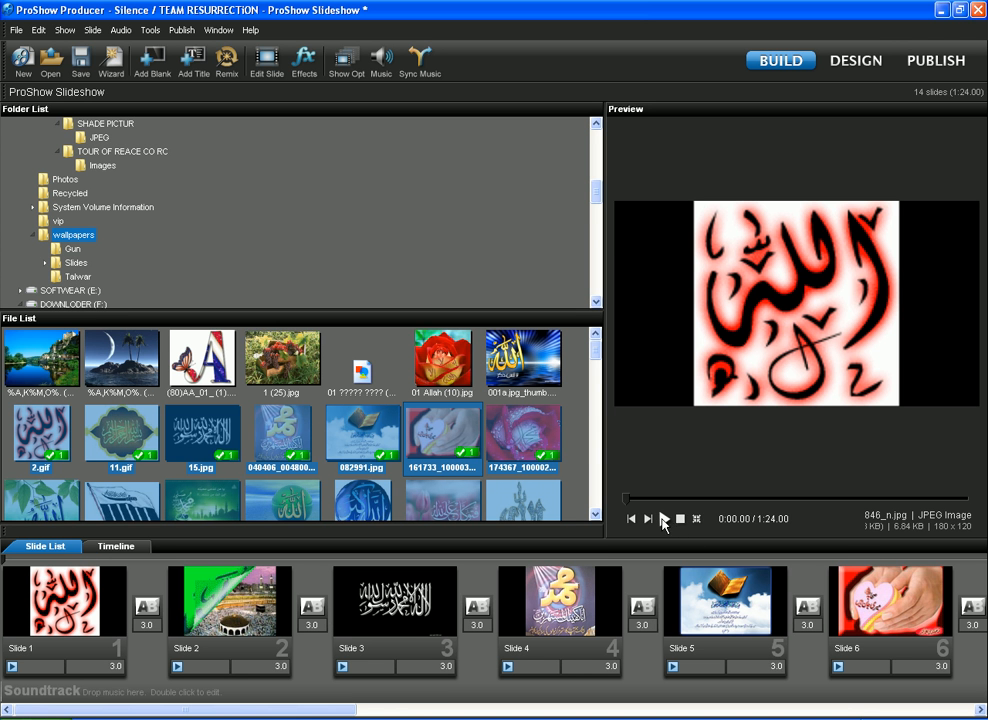
# - Play a preview of the 14-slide, 1:24 slideshow
pyautogui.click(663, 521)
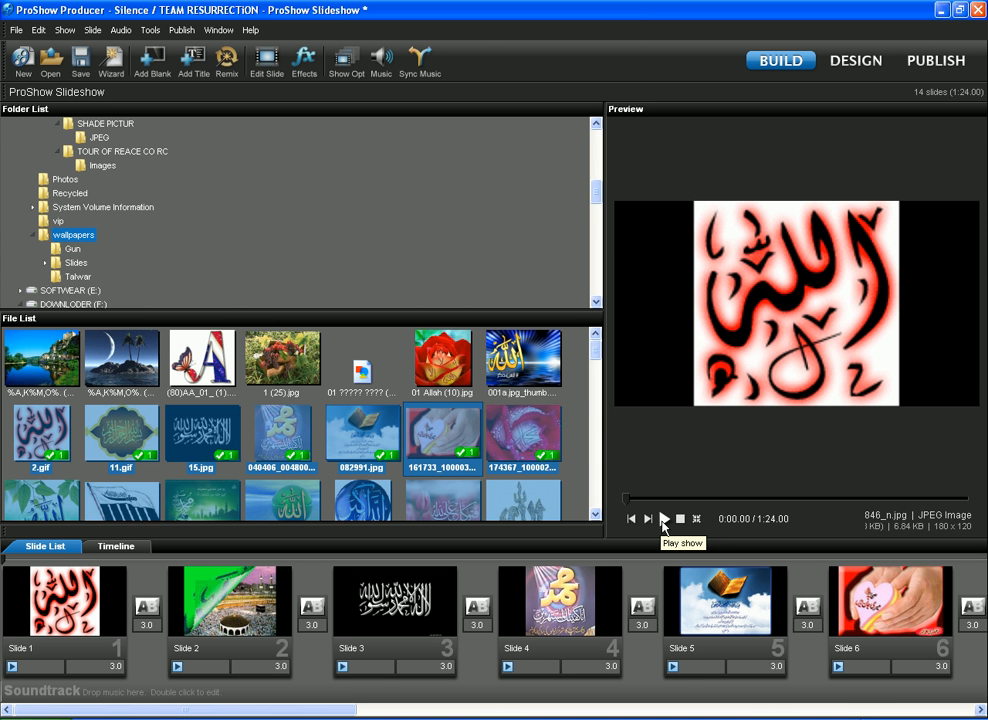
pyautogui.click(664, 518)
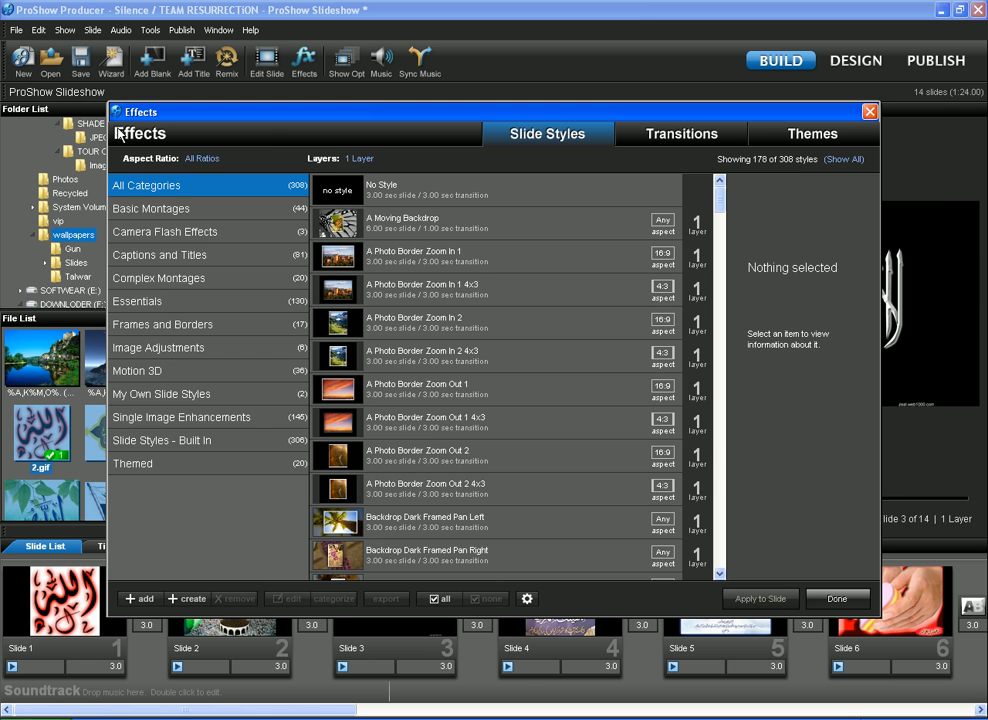
# - Filter slide styles to 1 Layer and apply A Moving Backdrop to slide 3
pyautogui.click(360, 159)
pyautogui.click(381, 160)
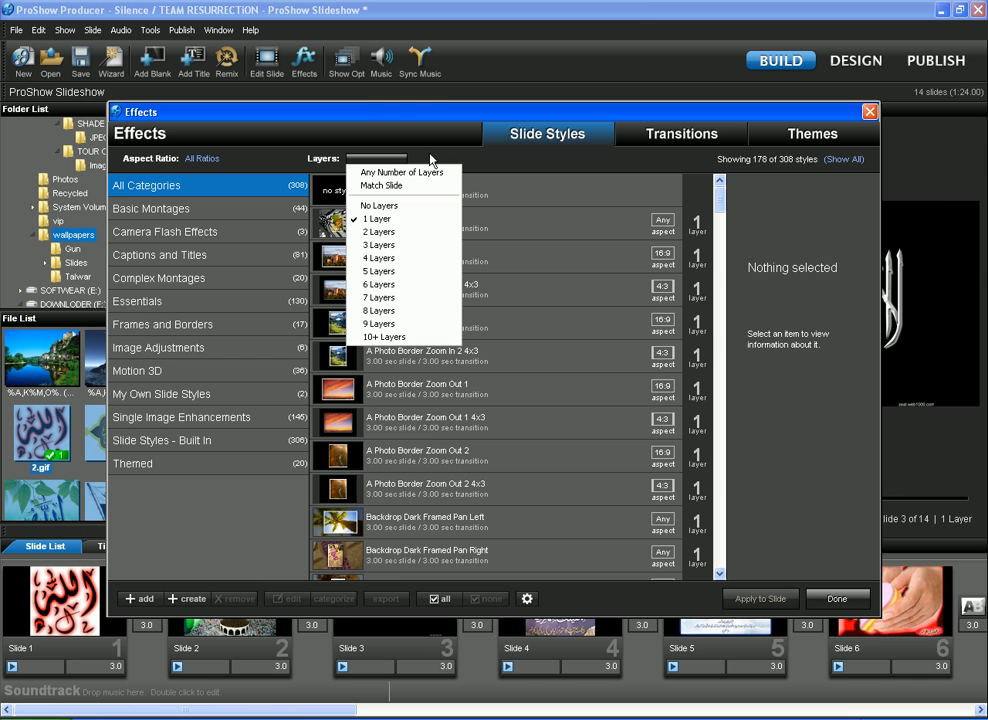
pyautogui.click(386, 218)
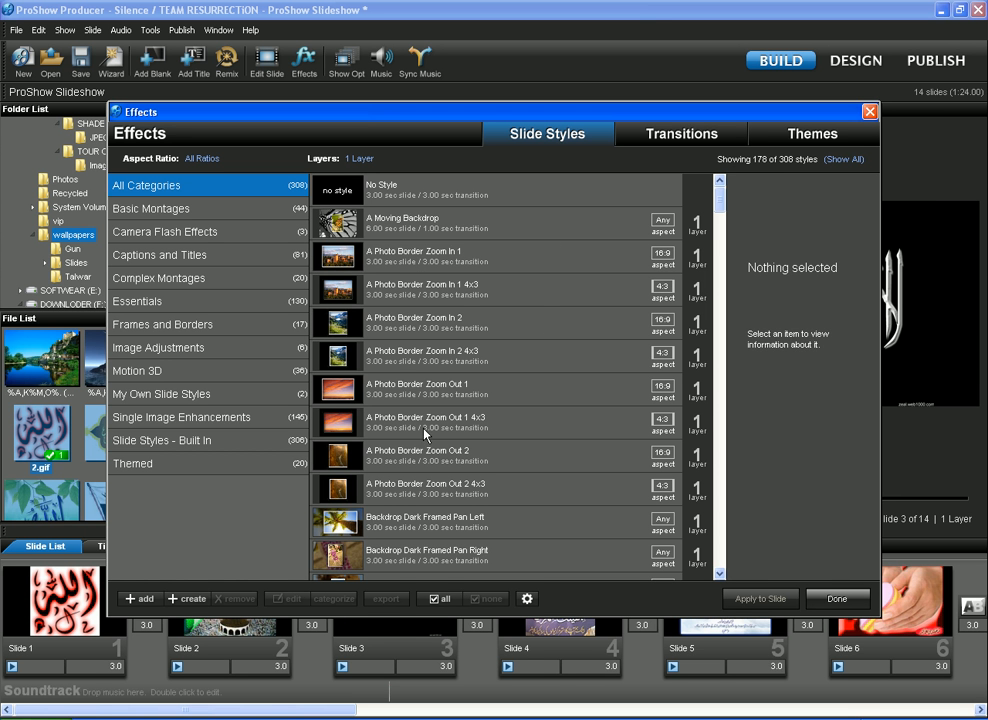
pyautogui.click(380, 224)
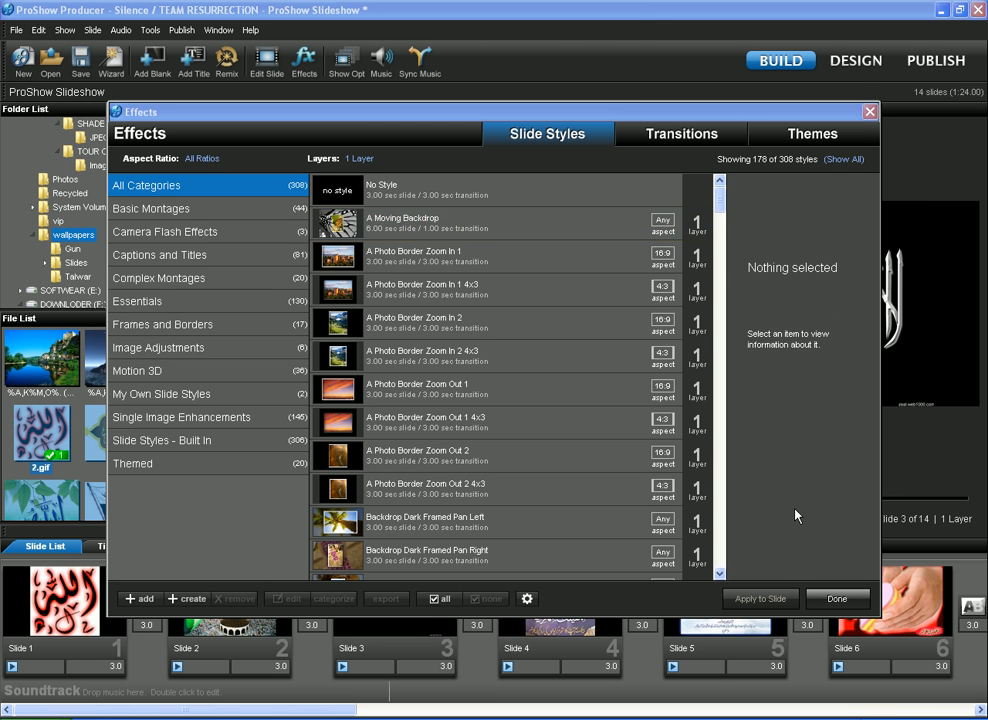
pyautogui.click(766, 598)
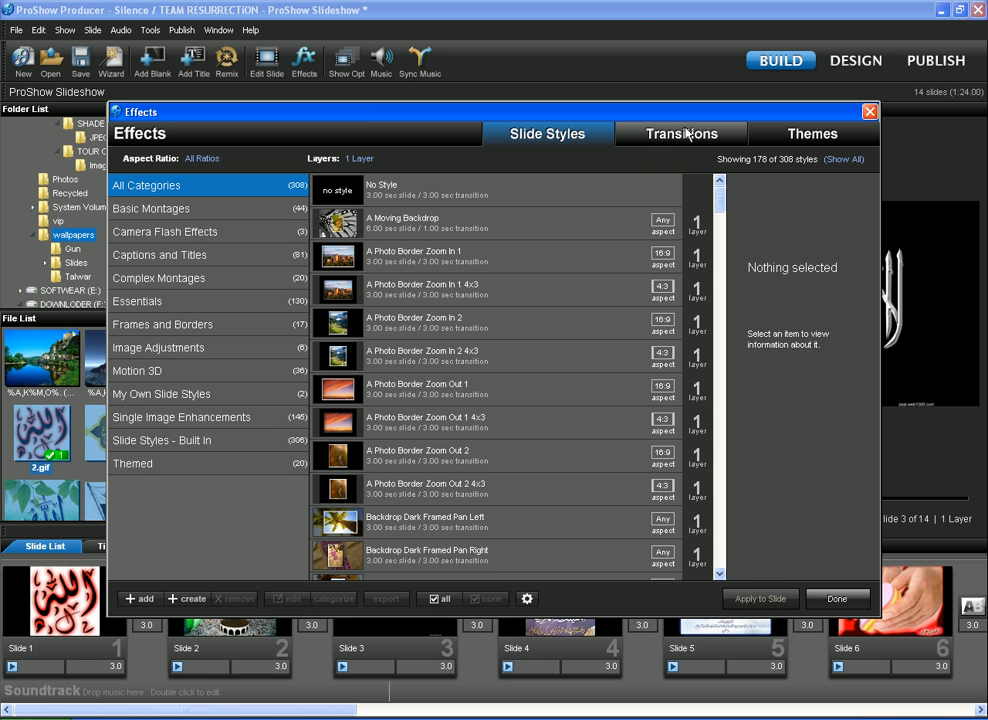
# - Preview the Bars Falling Out transition and Candlelight theme, then close Effects without applying
pyautogui.click(687, 136)
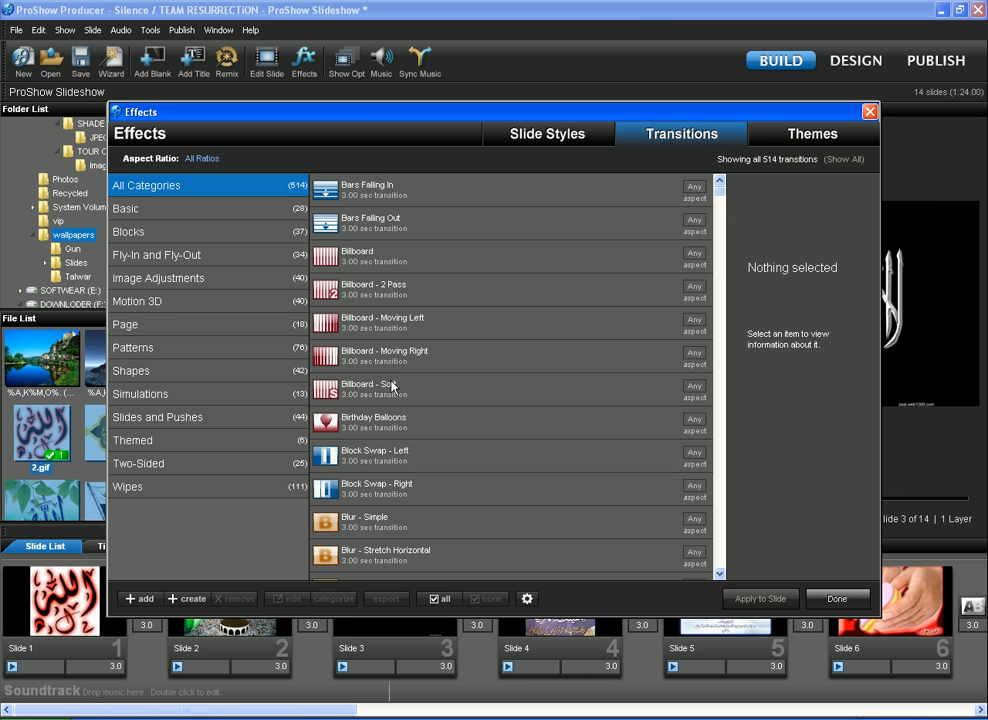
pyautogui.click(363, 228)
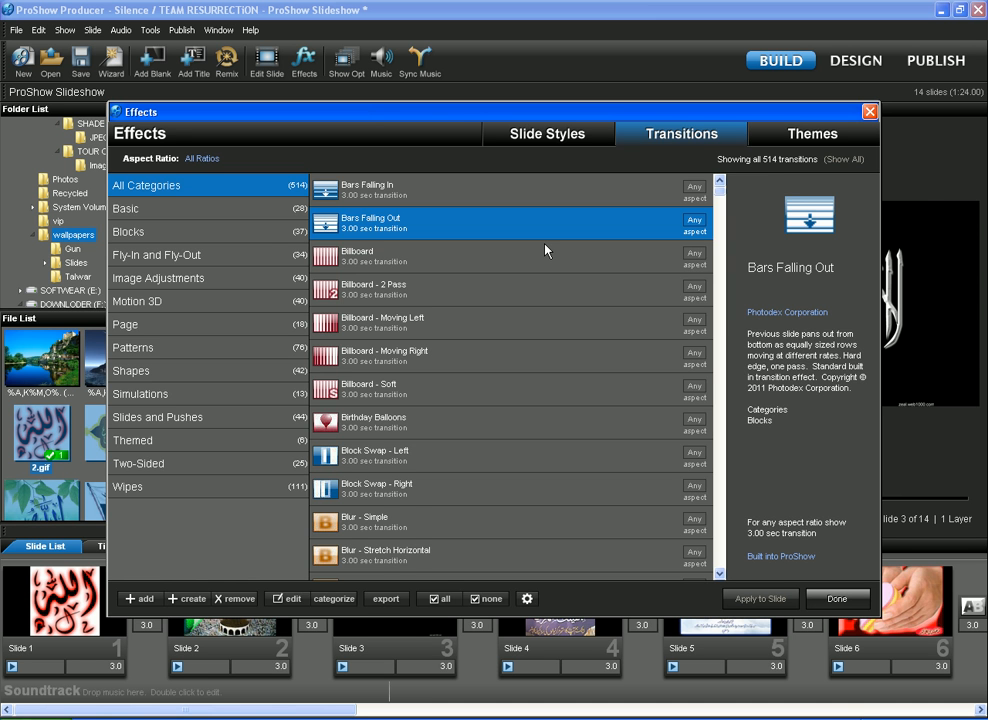
pyautogui.click(812, 133)
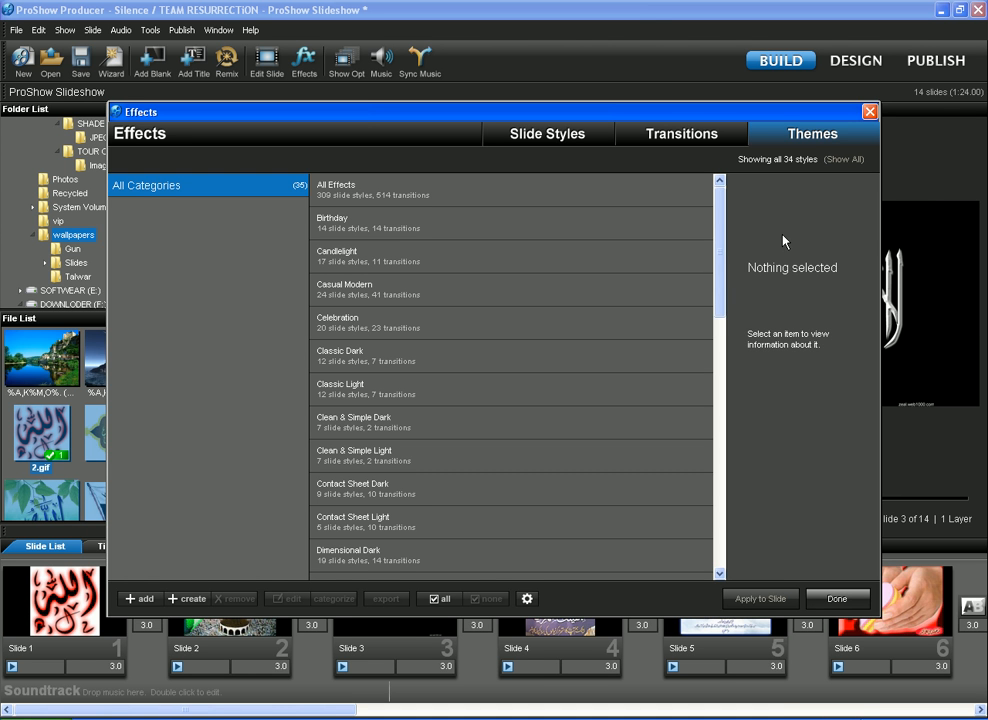
pyautogui.click(394, 248)
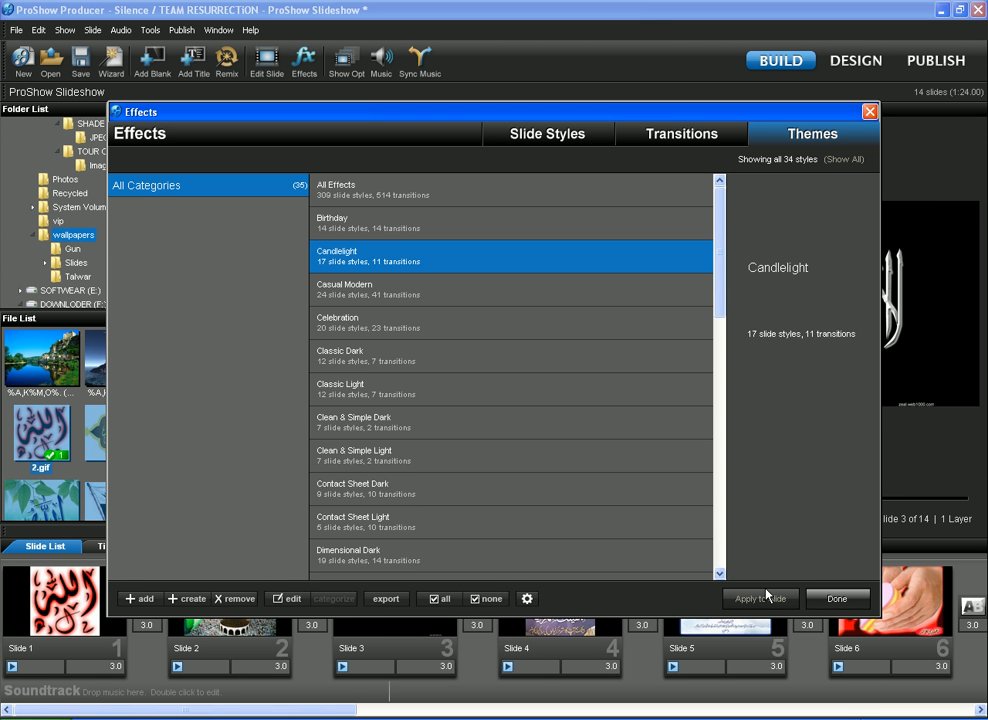
pyautogui.click(838, 597)
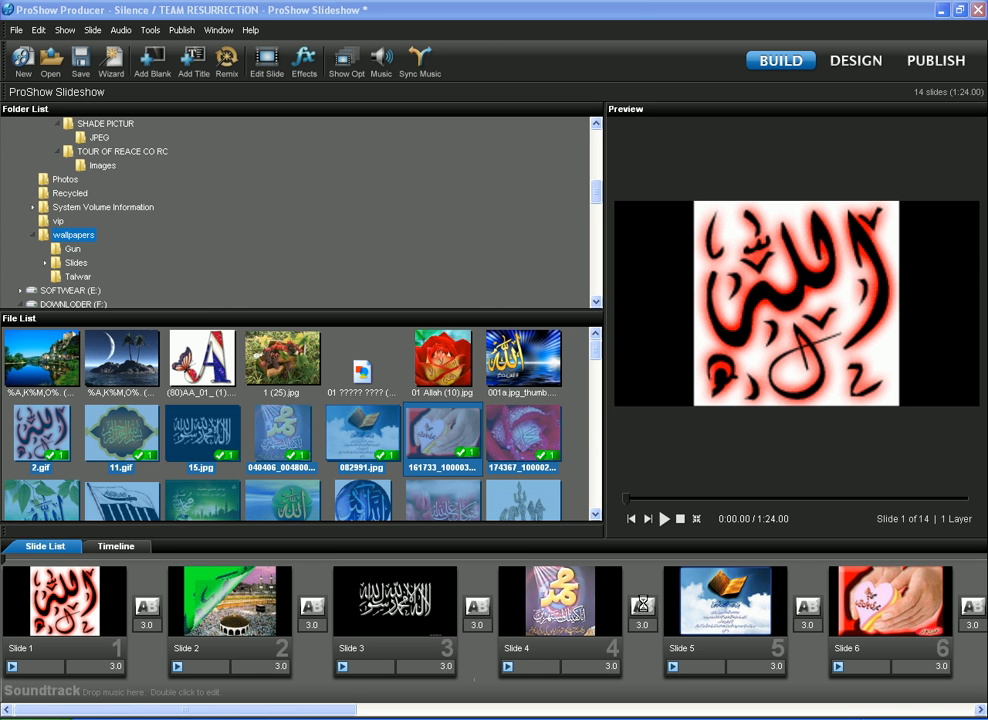
# - Open Choose Transition for the transition between slide 4 and slide 5
pyautogui.click(642, 606)
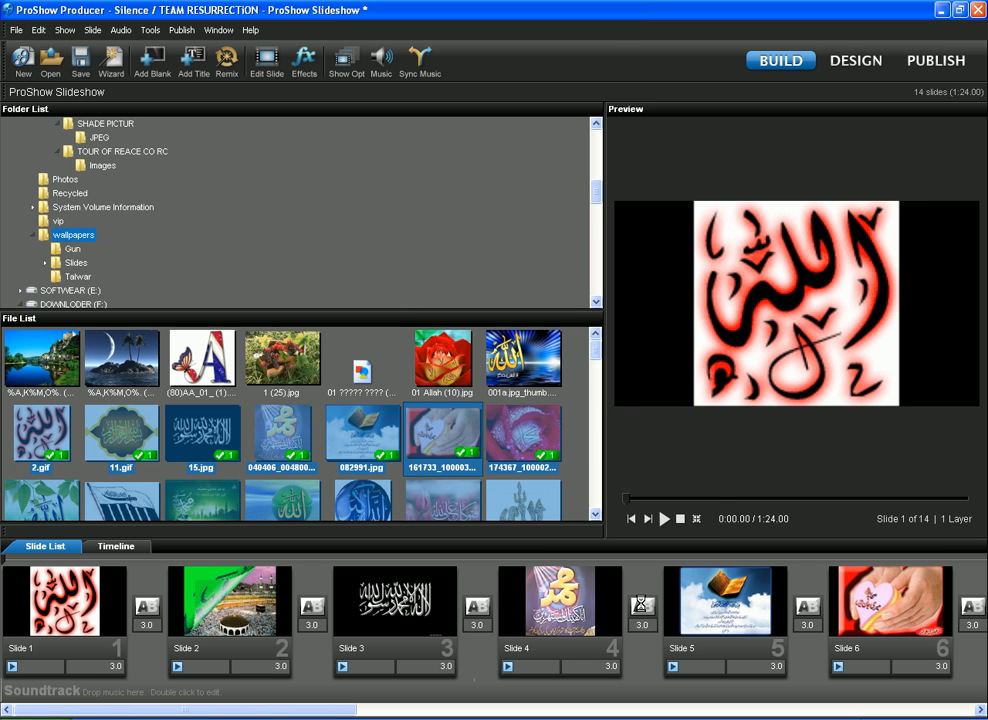
pyautogui.doubleClick(642, 605)
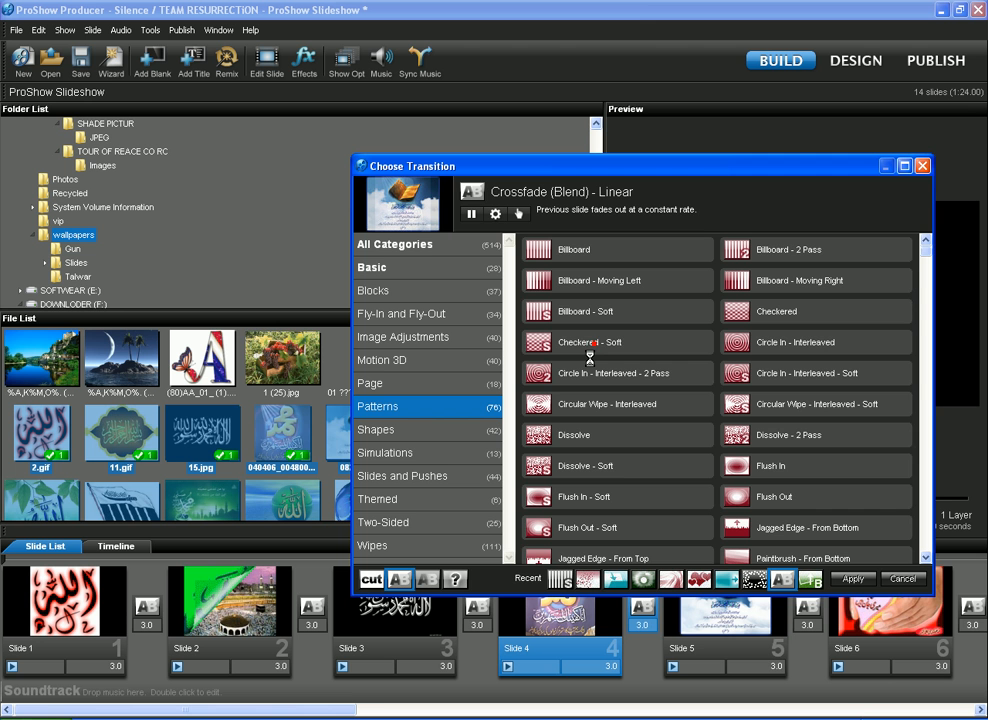
# - Apply the Billboard - Moving Left pattern transition between slides 4 and 5
pyautogui.click(590, 343)
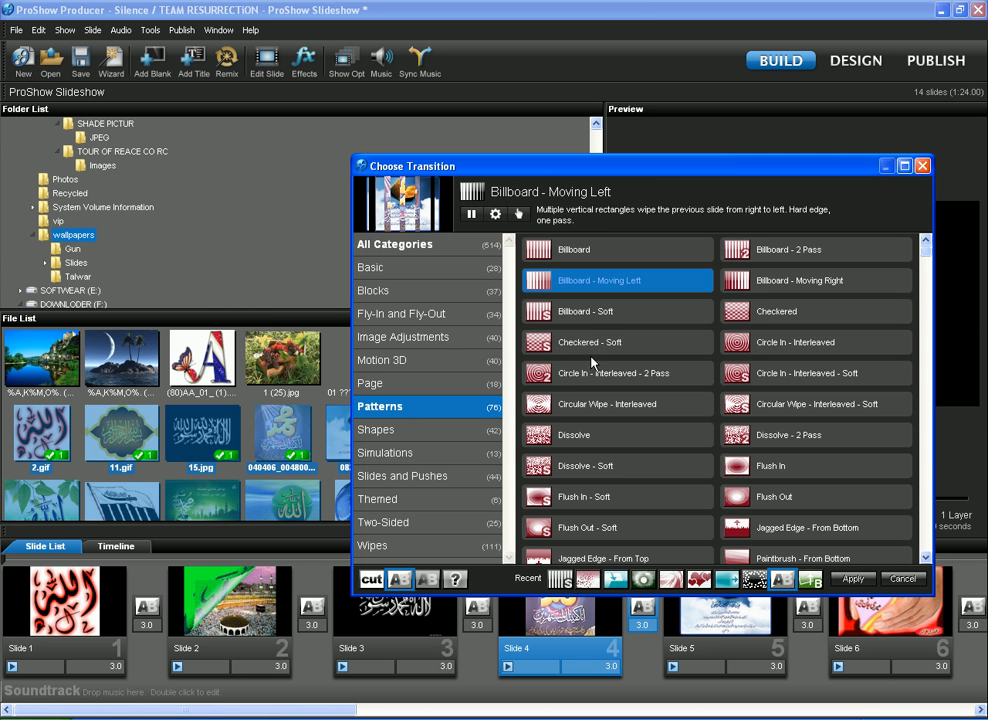
pyautogui.click(849, 580)
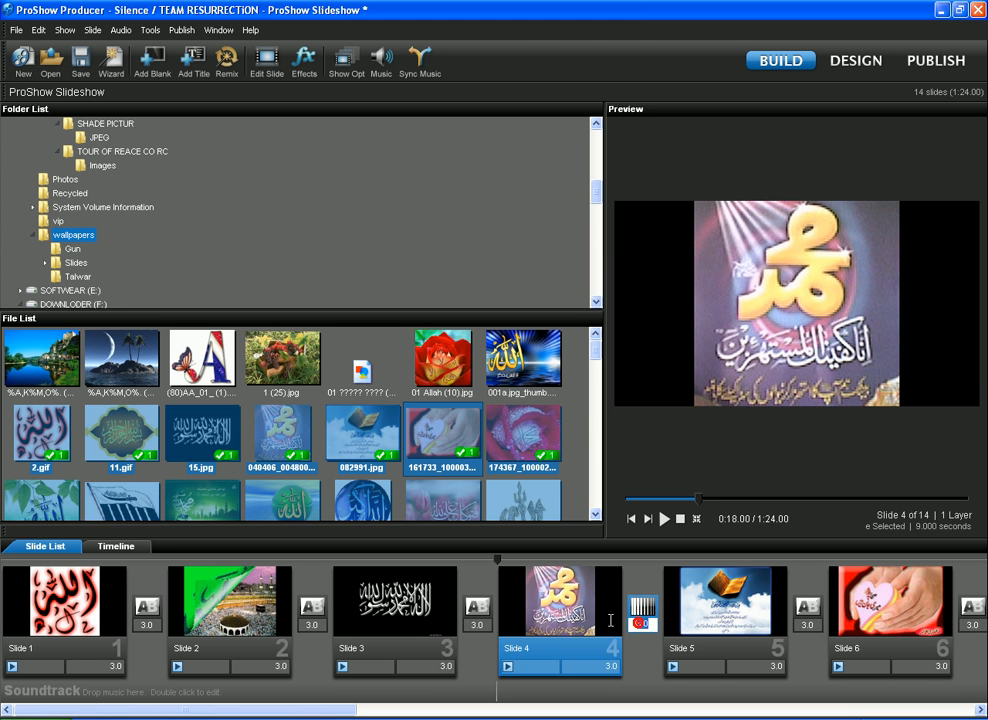
# - Set the Slide 4–5 transition length to 5.0 seconds
pyautogui.click(640, 623)
pyautogui.write('5.0')
pyautogui.press('Return')
# - Set Slide 4's duration to 4.0 seconds
pyautogui.click(610, 664)
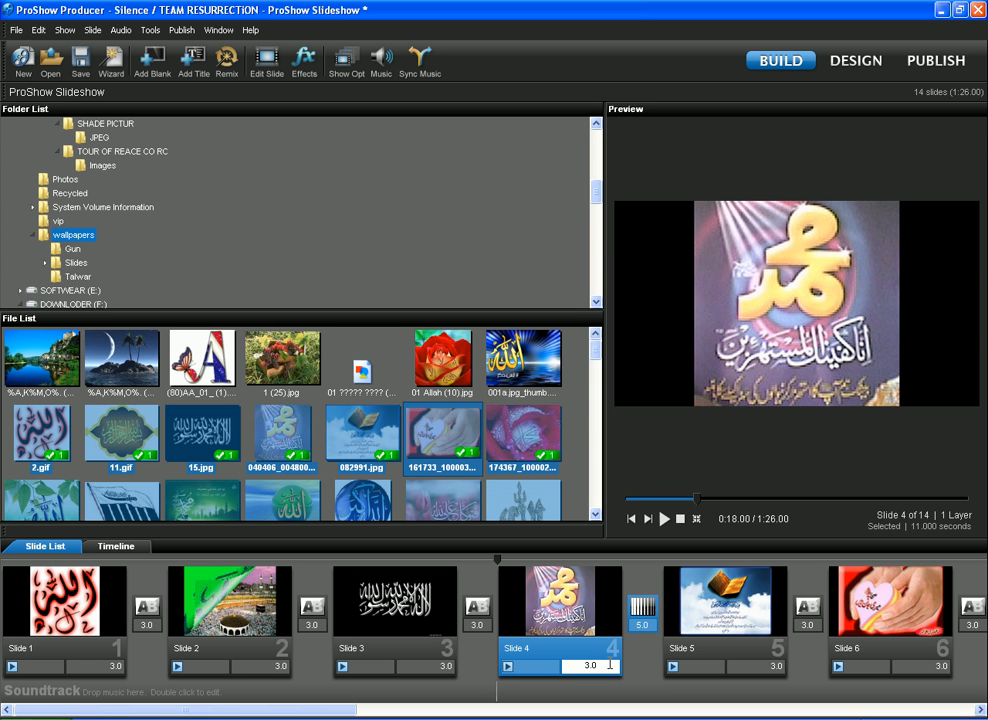
pyautogui.press('BackSpace')
pyautogui.press('BackSpace')
pyautogui.press('BackSpace')
pyautogui.write('4.0')
pyautogui.press('Return')
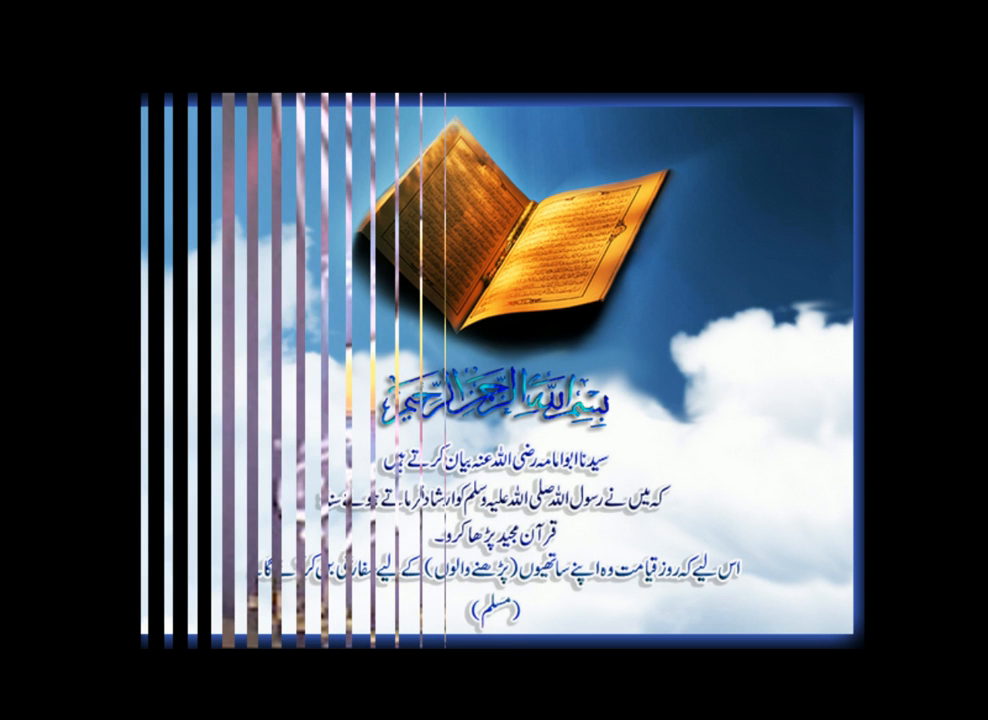
# - Leave the full-screen preview and select Slide 3 in the Slide List
pyautogui.press('Escape')
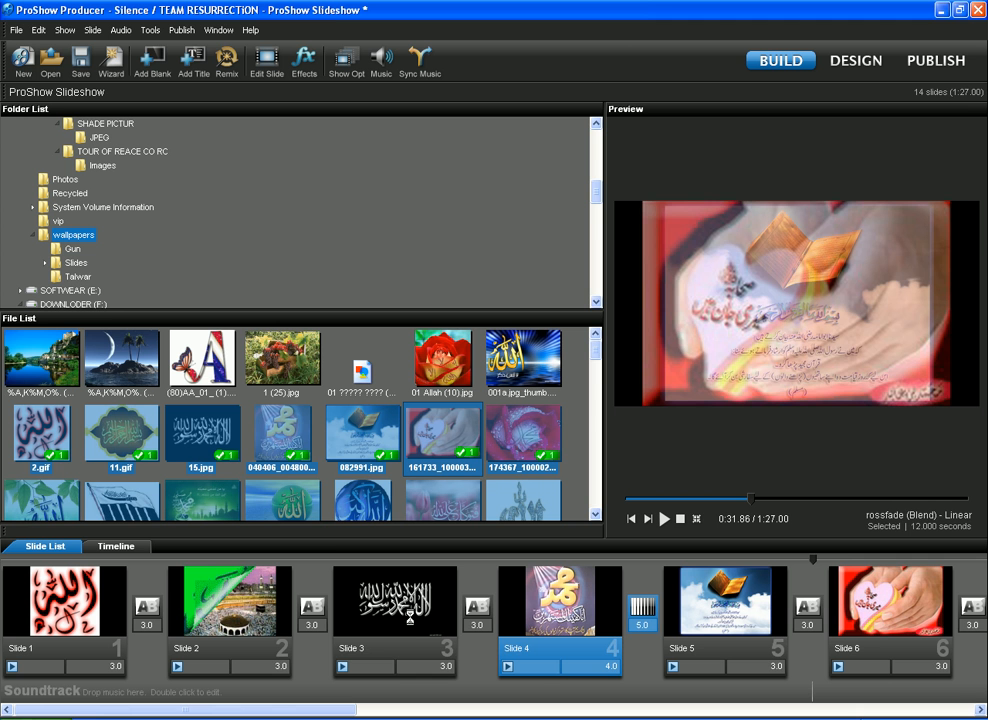
pyautogui.click(410, 621)
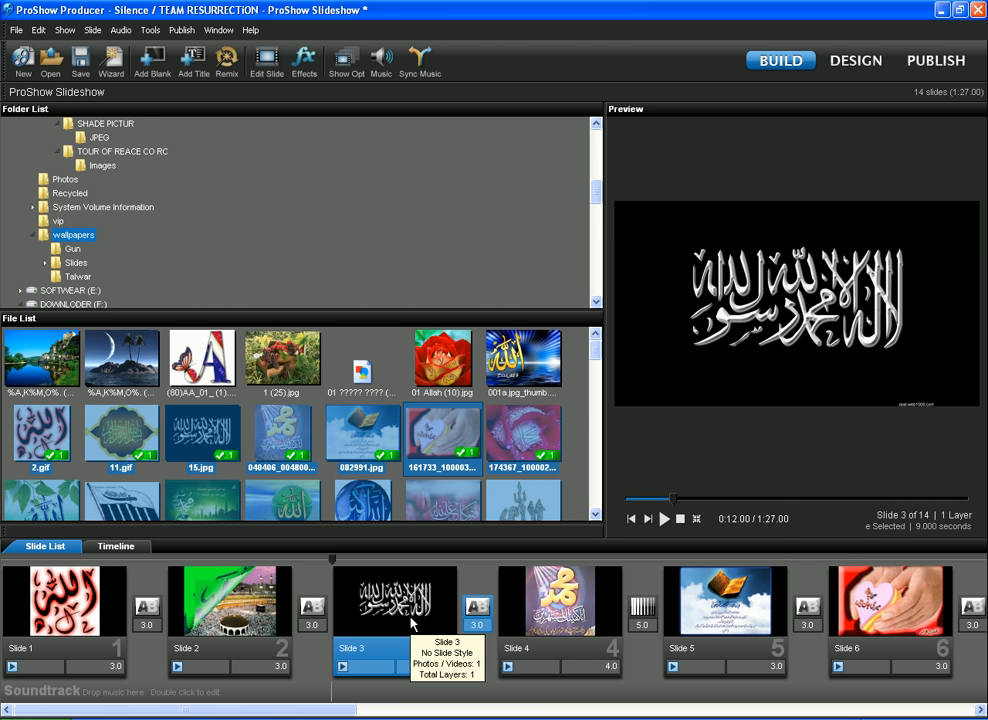
# - In Slide 3's options, replace the trial caption text with the author's name
pyautogui.doubleClick(410, 621)
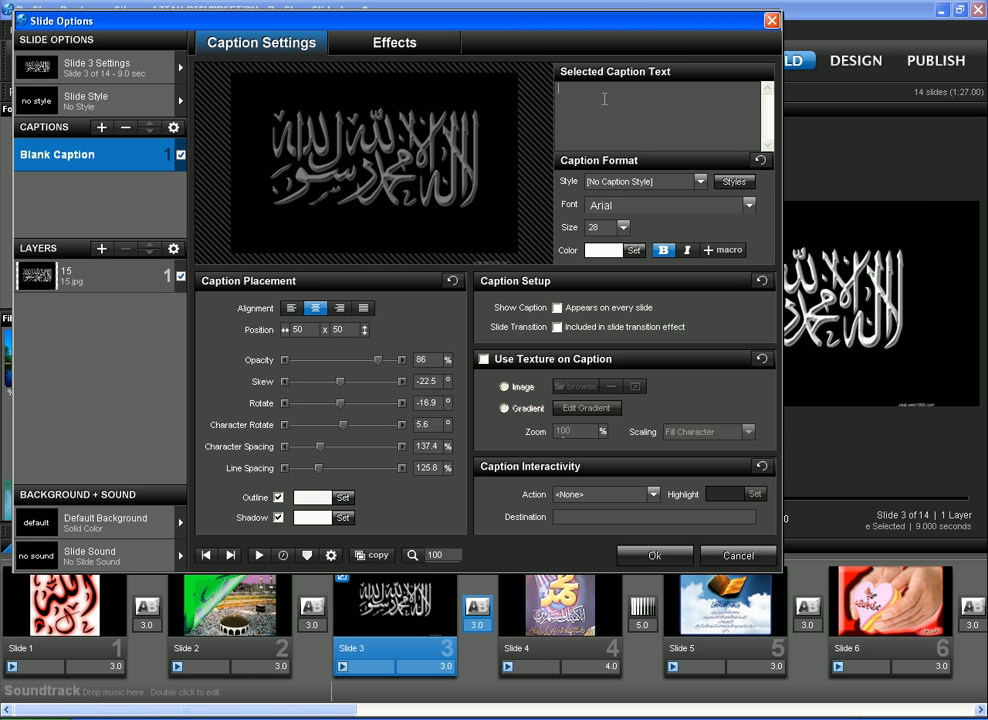
pyautogui.click(604, 98)
pyautogui.write('pbuh')
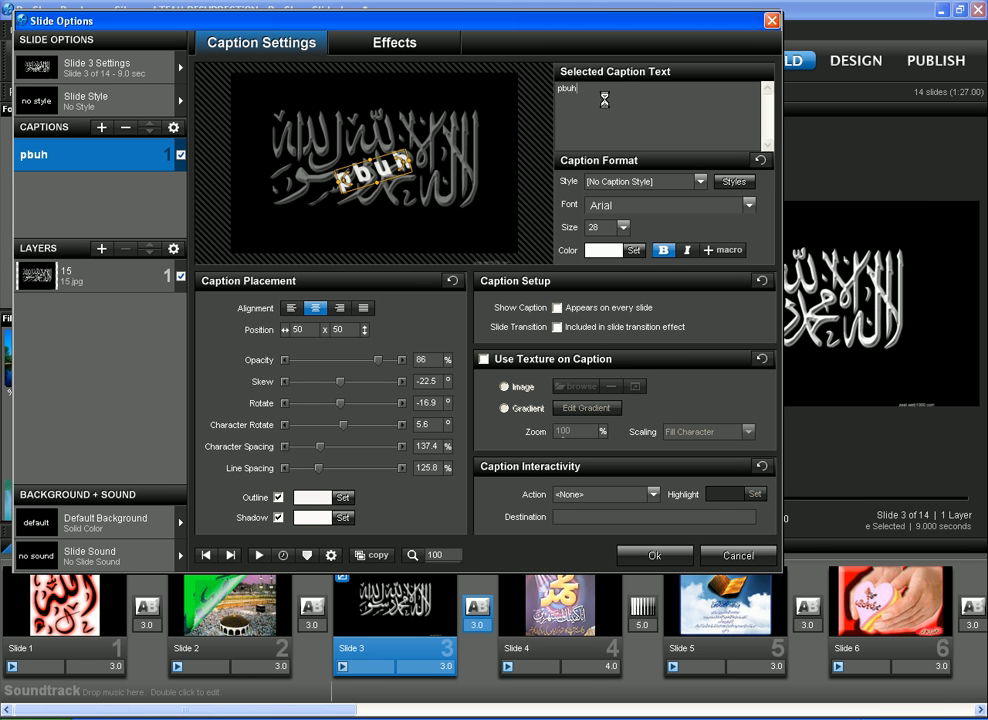
pyautogui.press('BackSpace')
pyautogui.press('BackSpace')
pyautogui.press('BackSpace')
pyautogui.press('BackSpace')
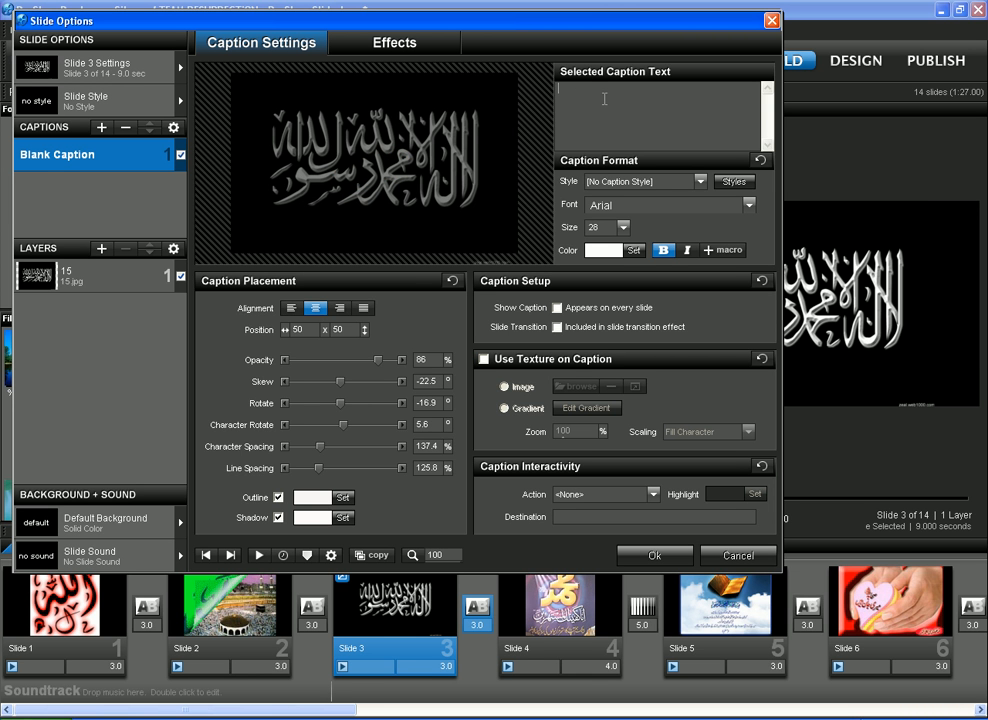
pyautogui.write('ubu')
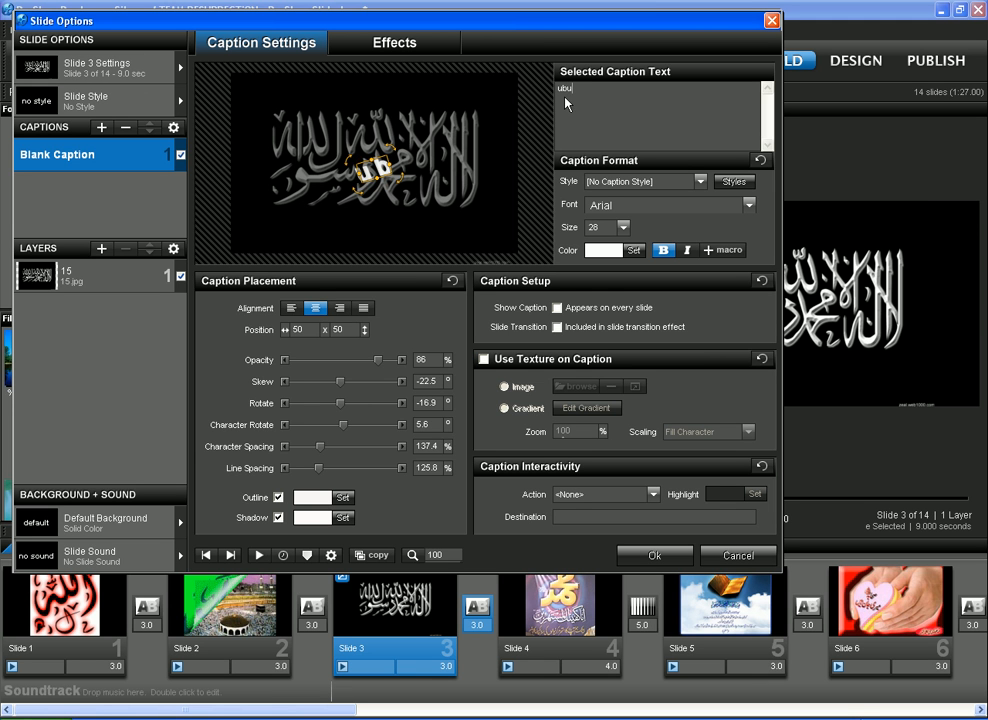
pyautogui.write('ib')
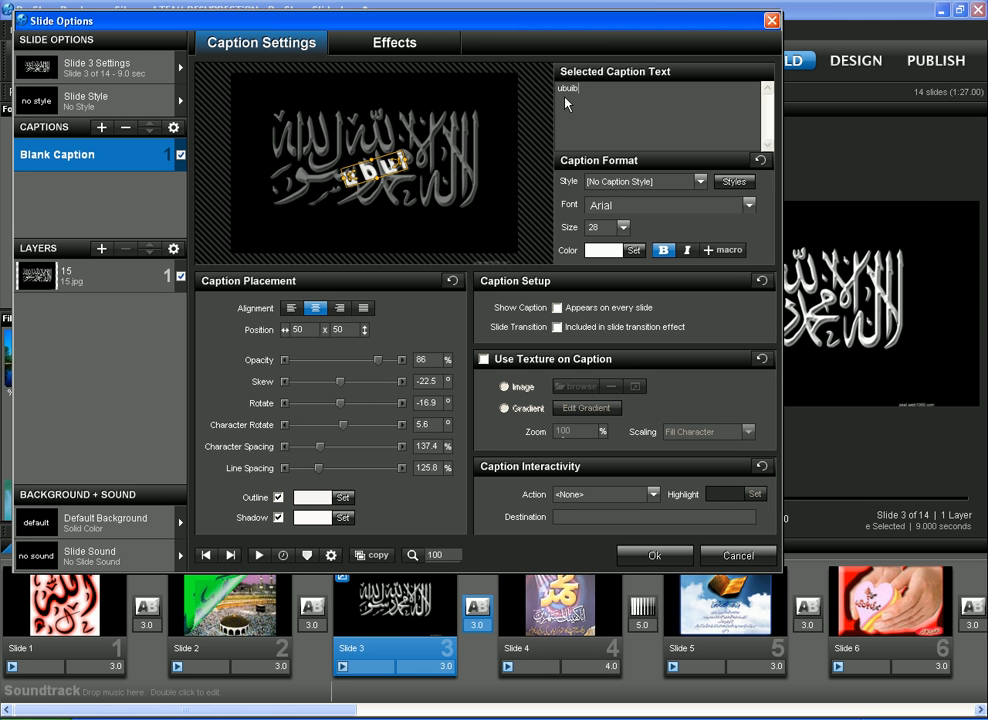
pyautogui.press('BackSpace')
pyautogui.press('BackSpace')
pyautogui.press('BackSpace')
pyautogui.press('BackSpace')
pyautogui.press('BackSpace')
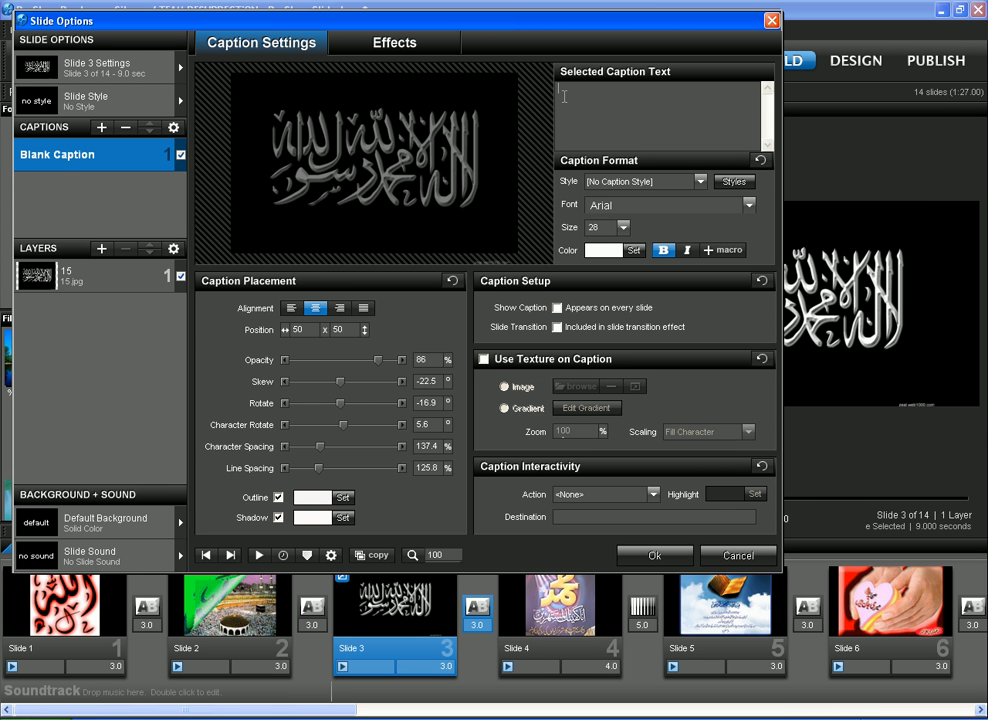
pyautogui.write('saad')
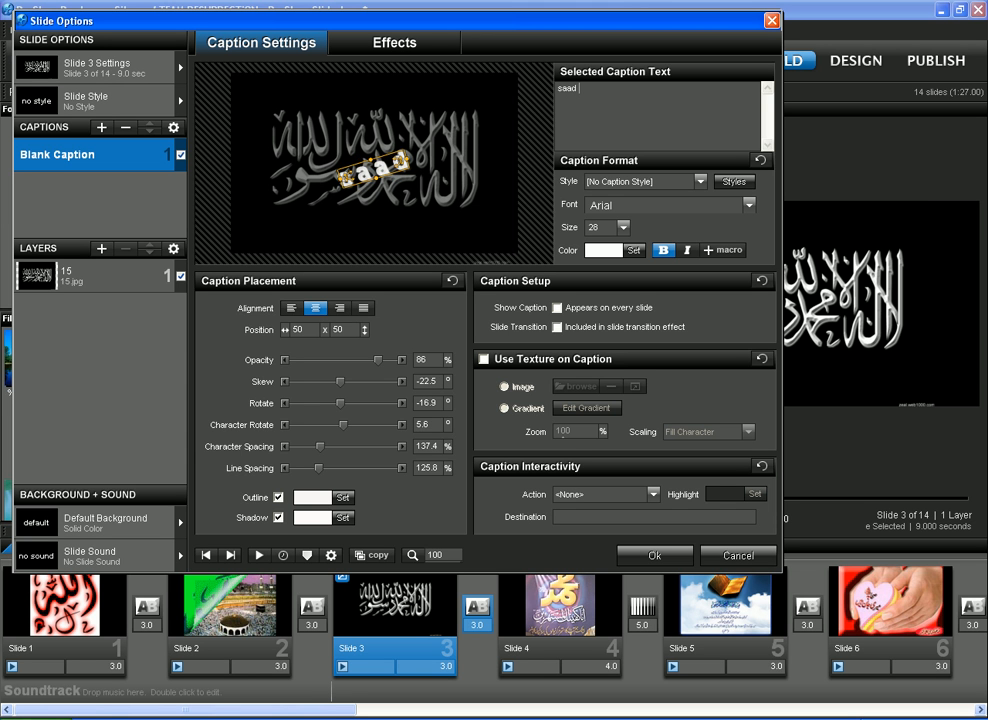
pyautogui.write(' hashmi')
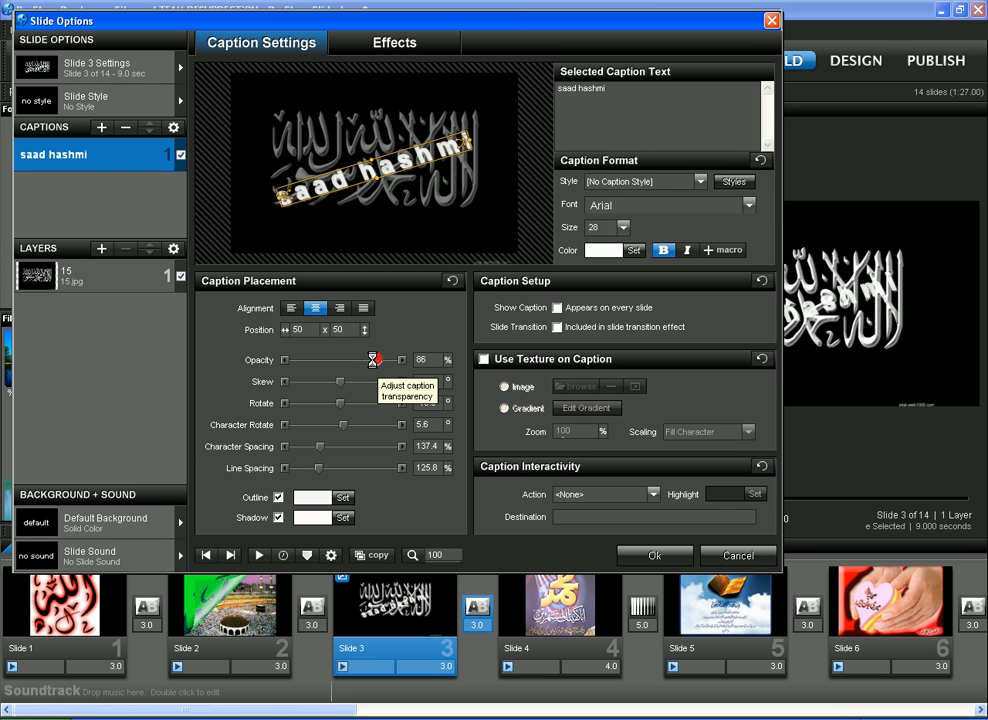
# - Set the Slide 3 caption to 74% opacity and -101.3° character rotation, then close Slide Options
pyautogui.moveTo(377, 362); pyautogui.dragTo(368, 360)
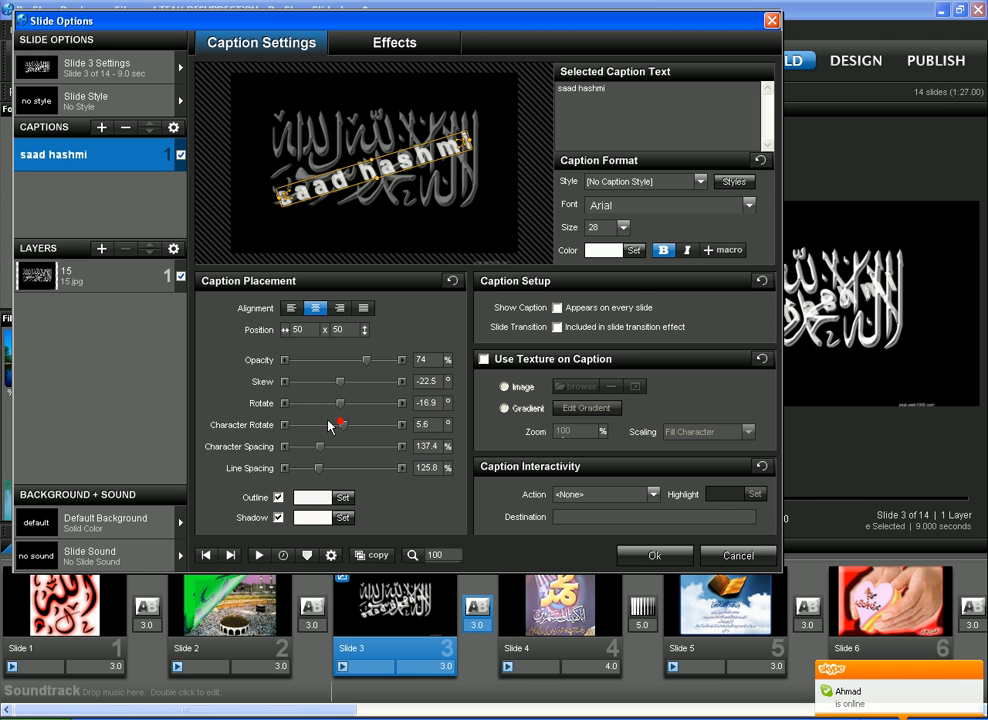
pyautogui.click(328, 425)
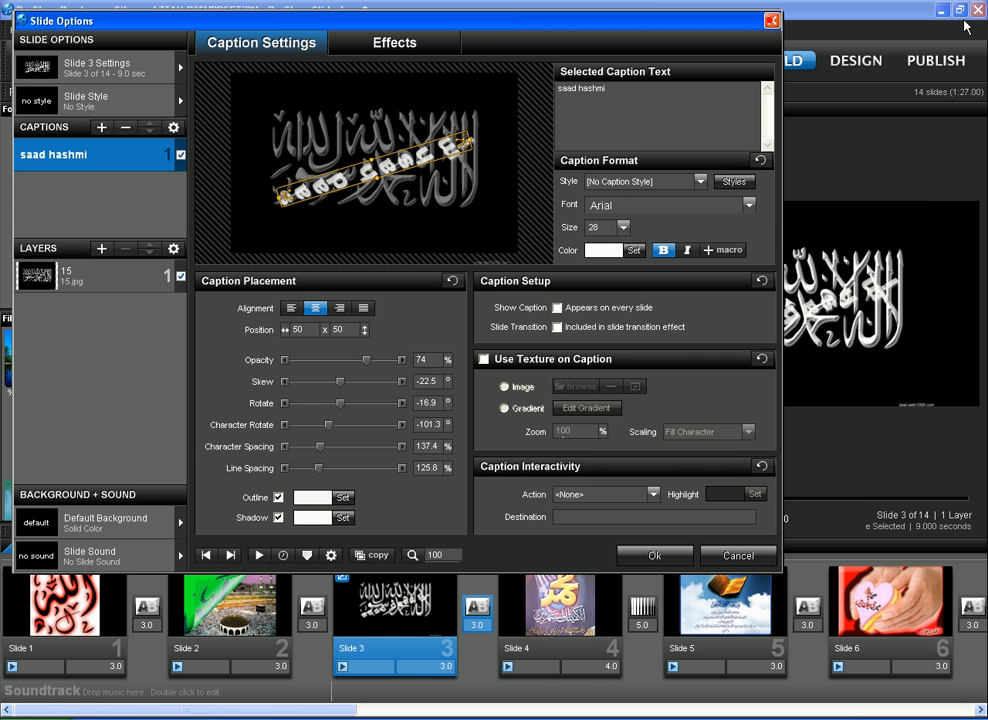
pyautogui.click(770, 18)
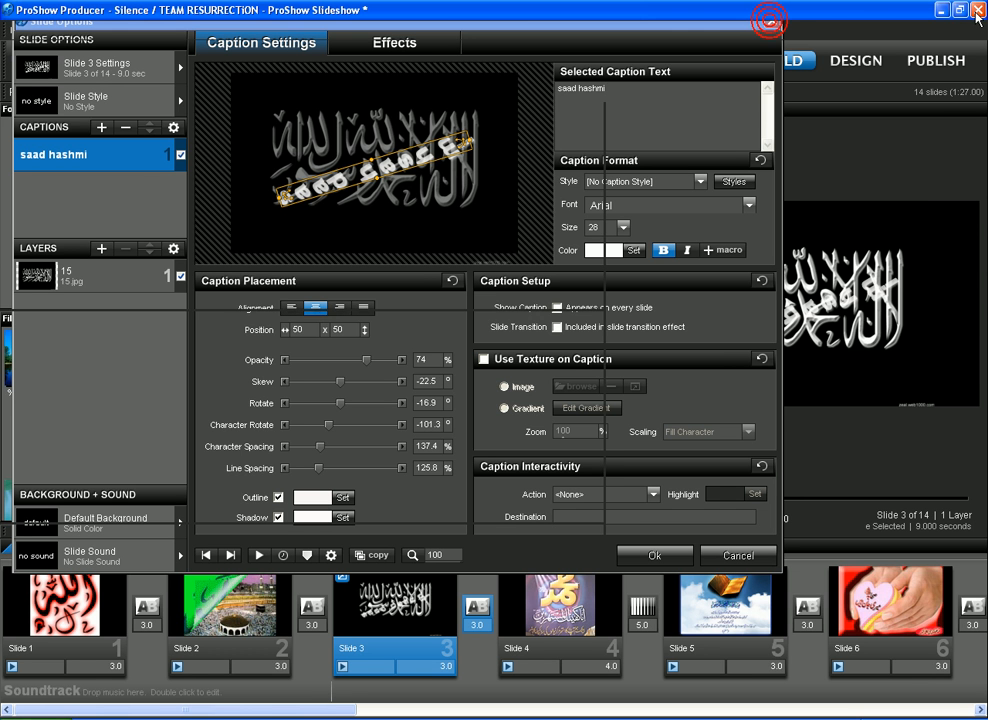